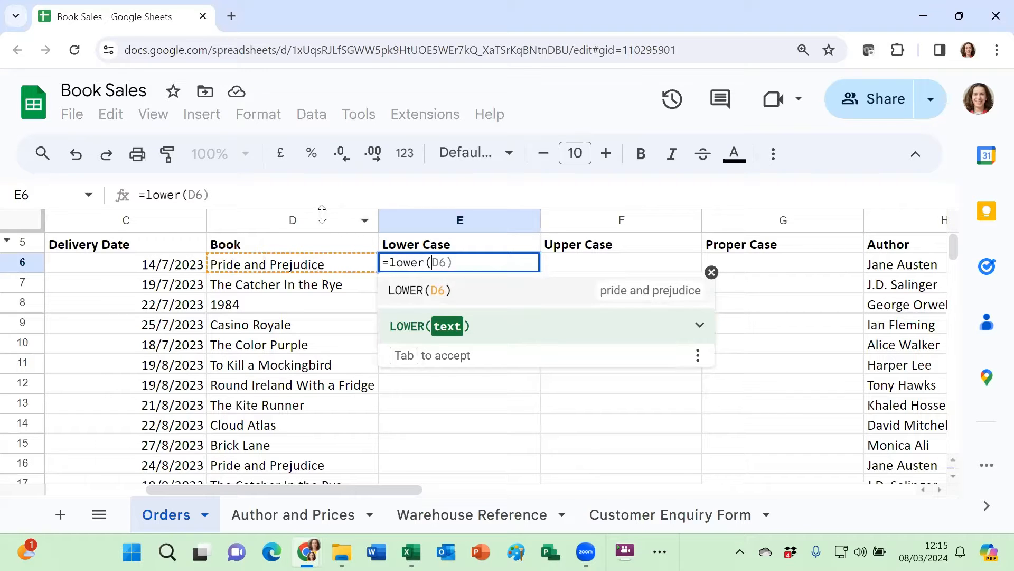
Complete the formula =lower(D6) in cell E6 and auto-fill it down the Lower Case column.
click(257, 268)
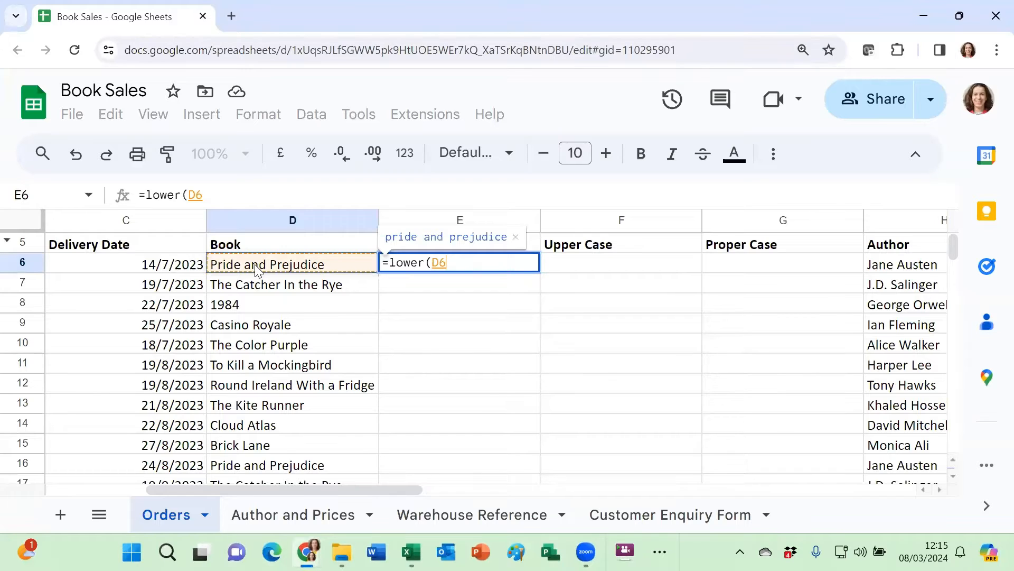
text())
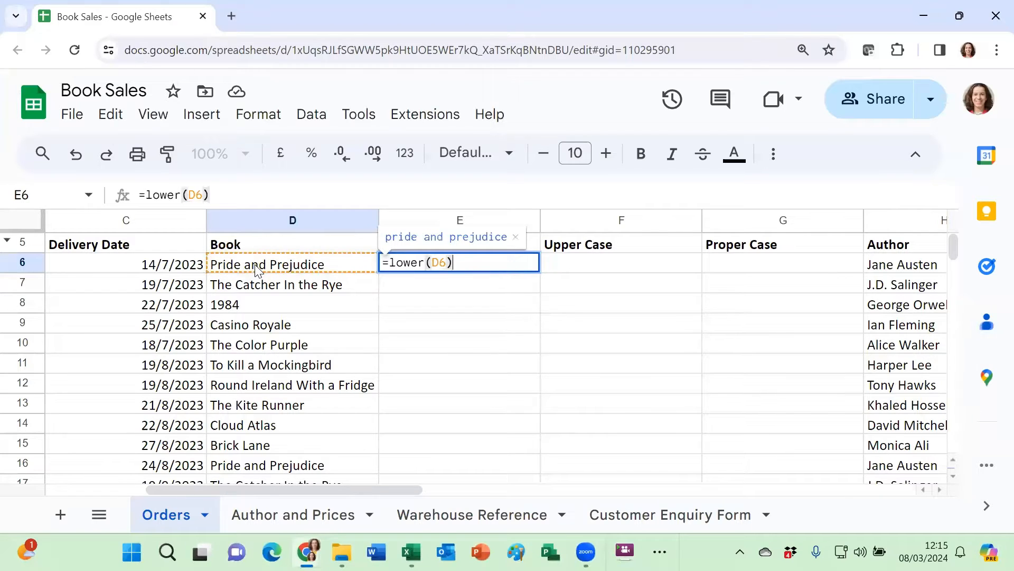
key(Return)
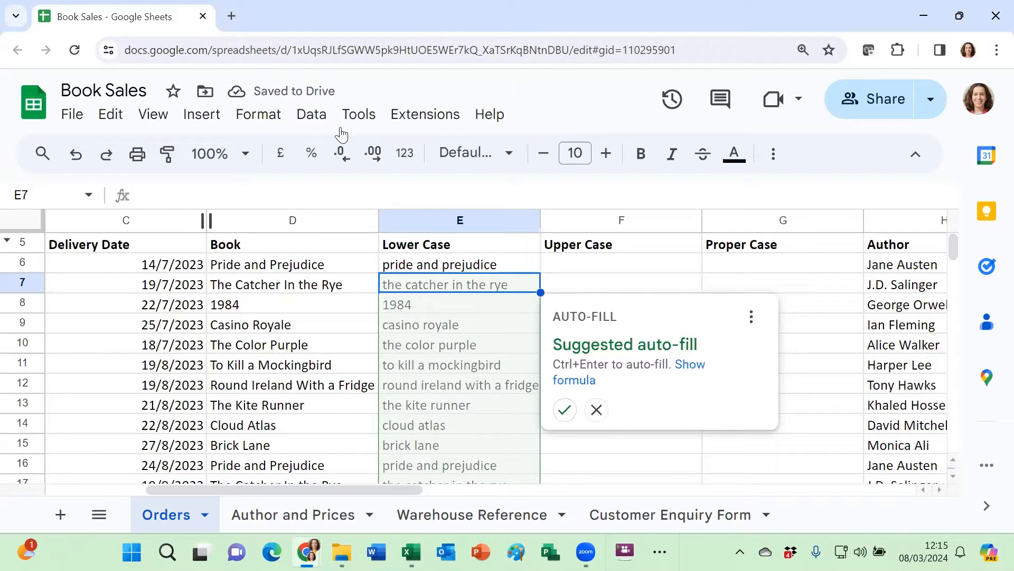
click(563, 414)
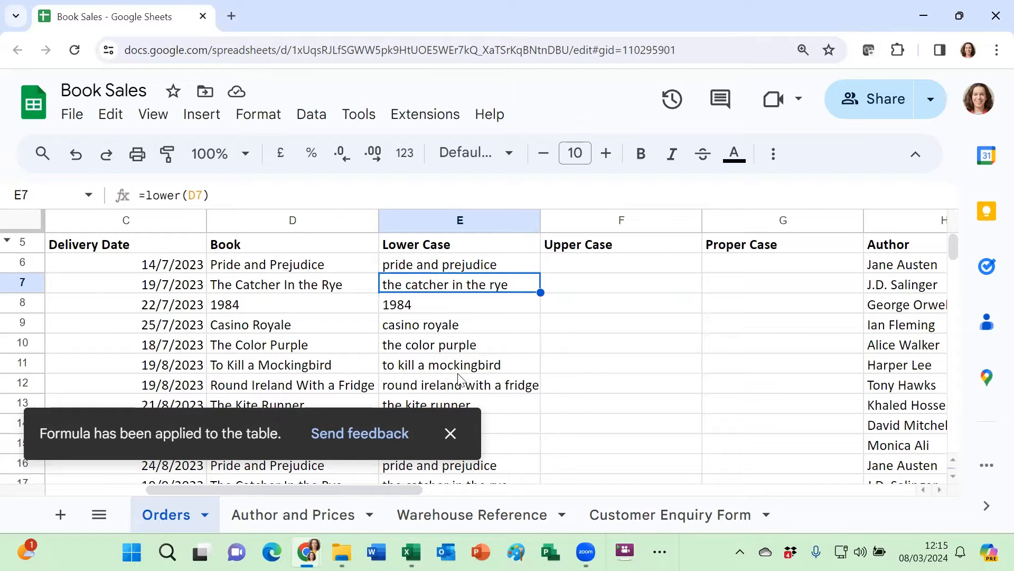
Enter =upper(E6) in cell F6 and auto-fill the formula down the Upper Case column.
click(655, 264)
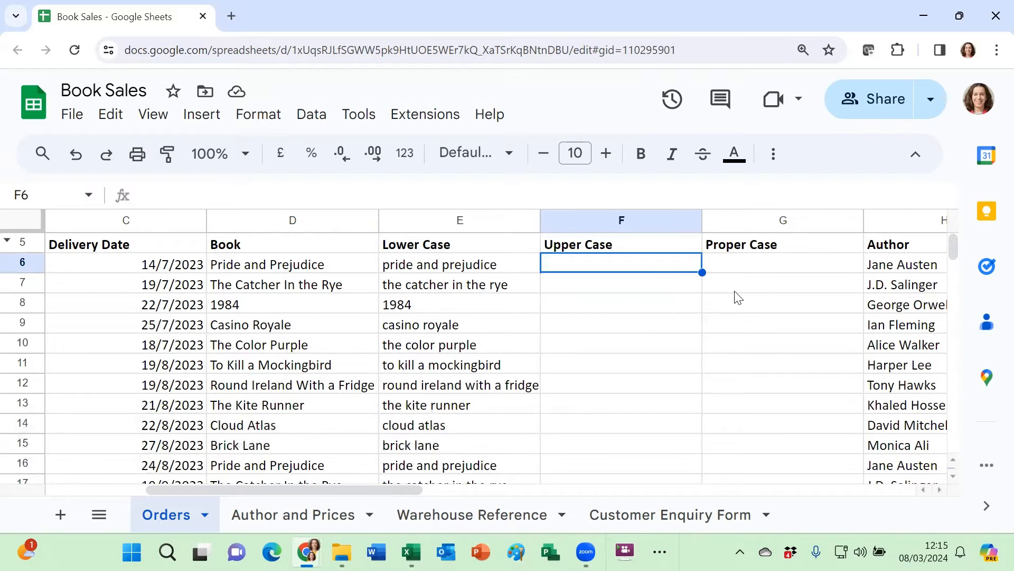
text(=u)
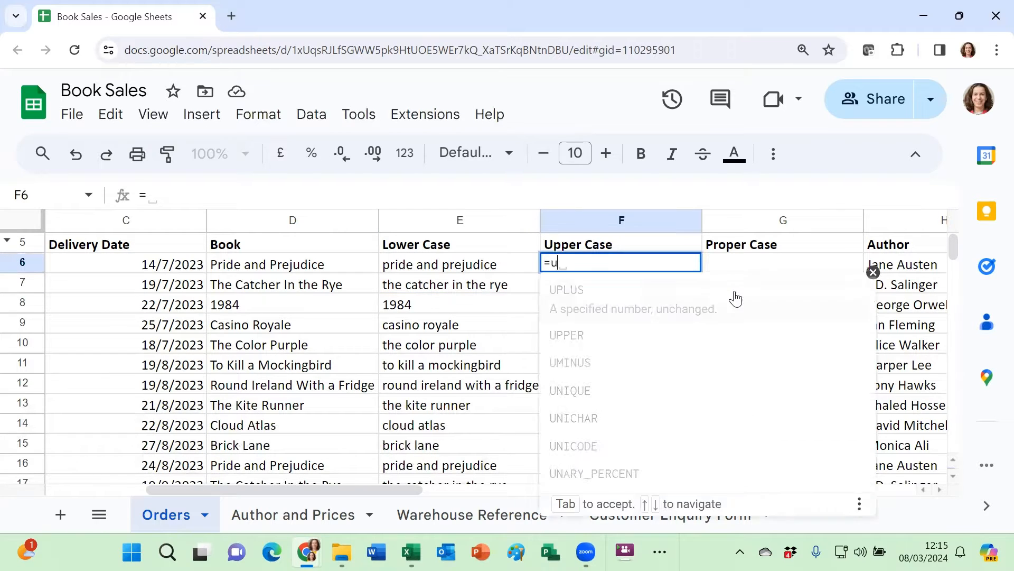
text(pper()
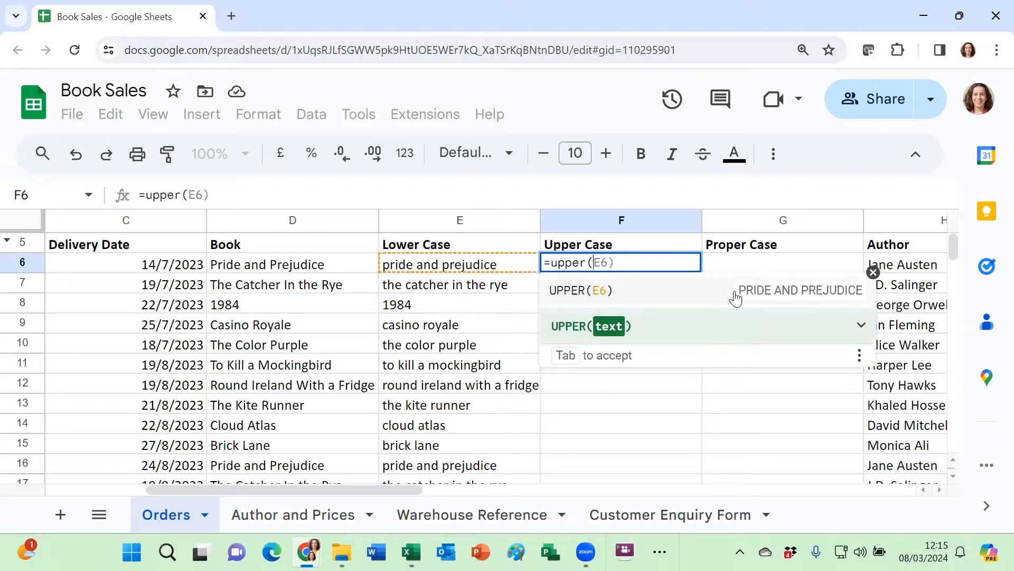
click(450, 268)
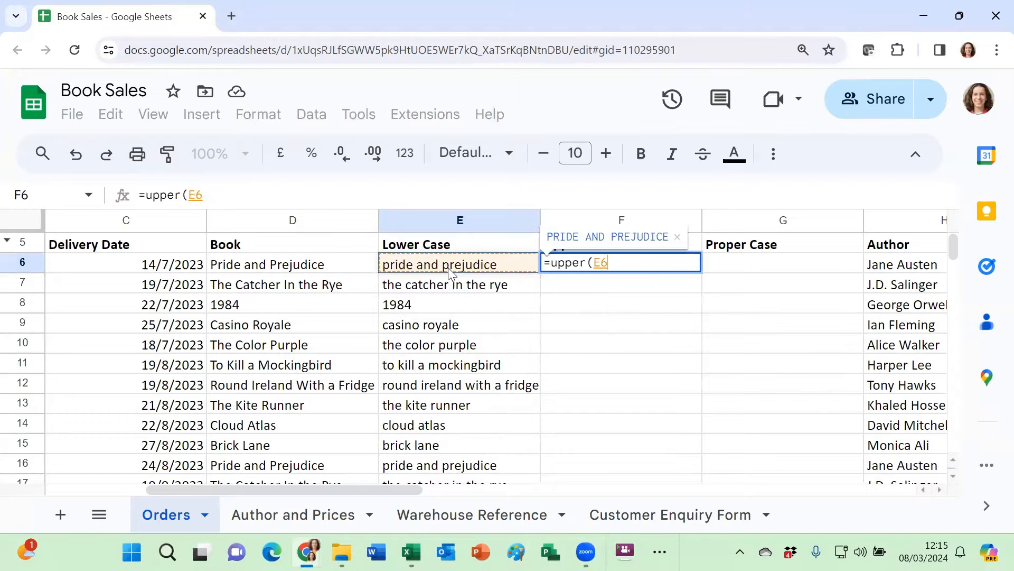
text())
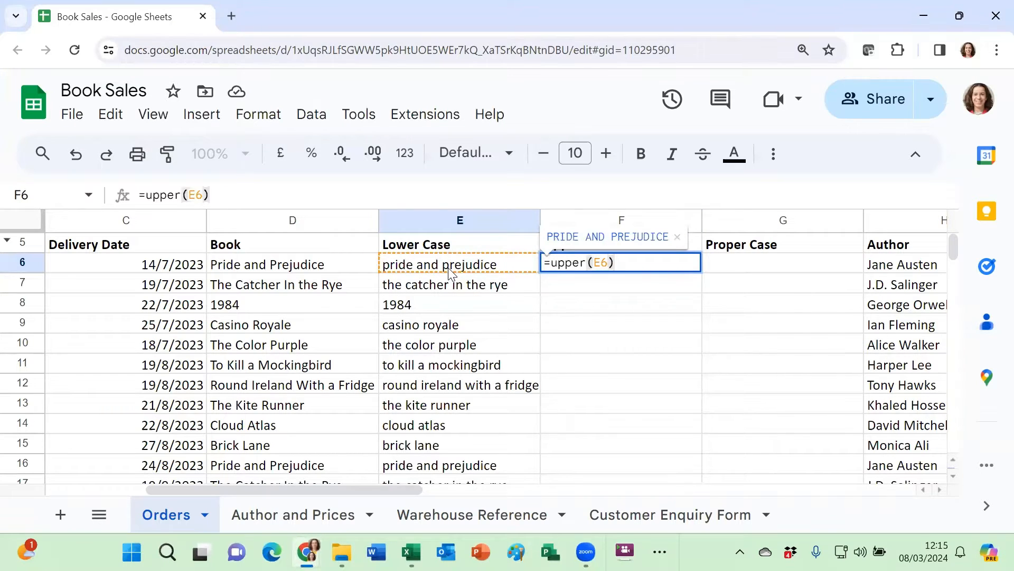
key(Return)
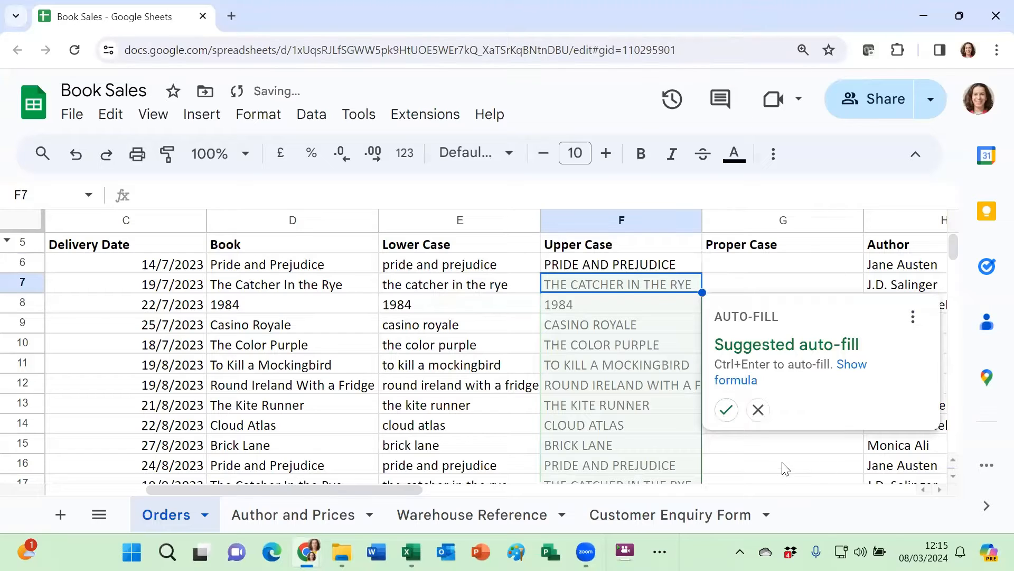
click(727, 410)
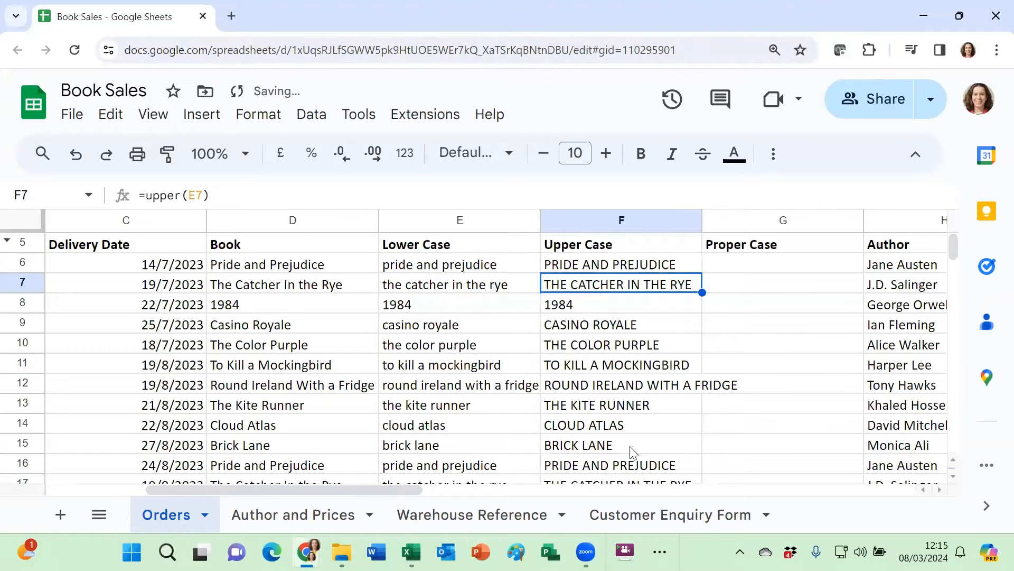
Enter =proper(E6) in cell G6 and fill the formula down the Proper Case column.
click(778, 267)
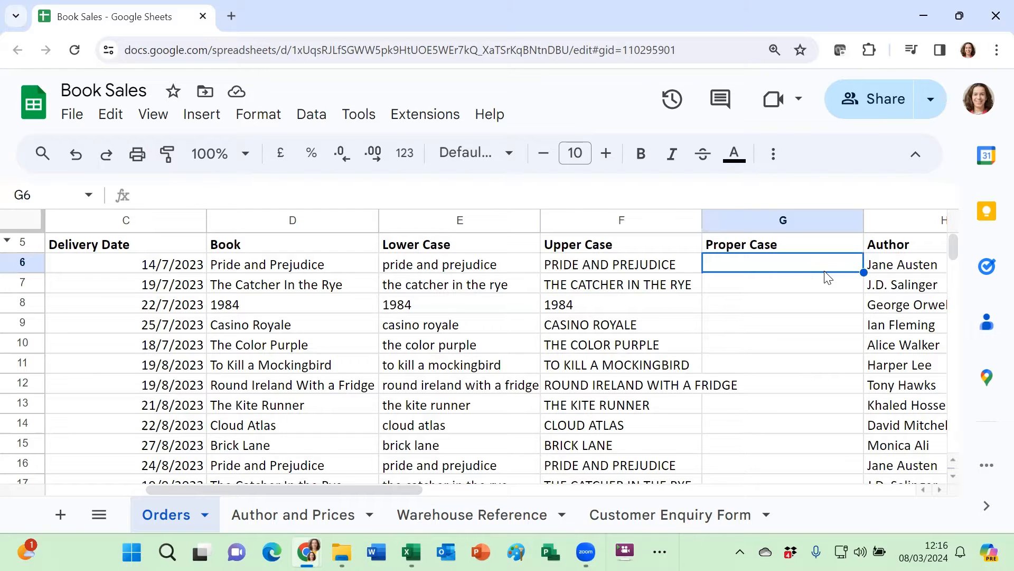
text(=proper)
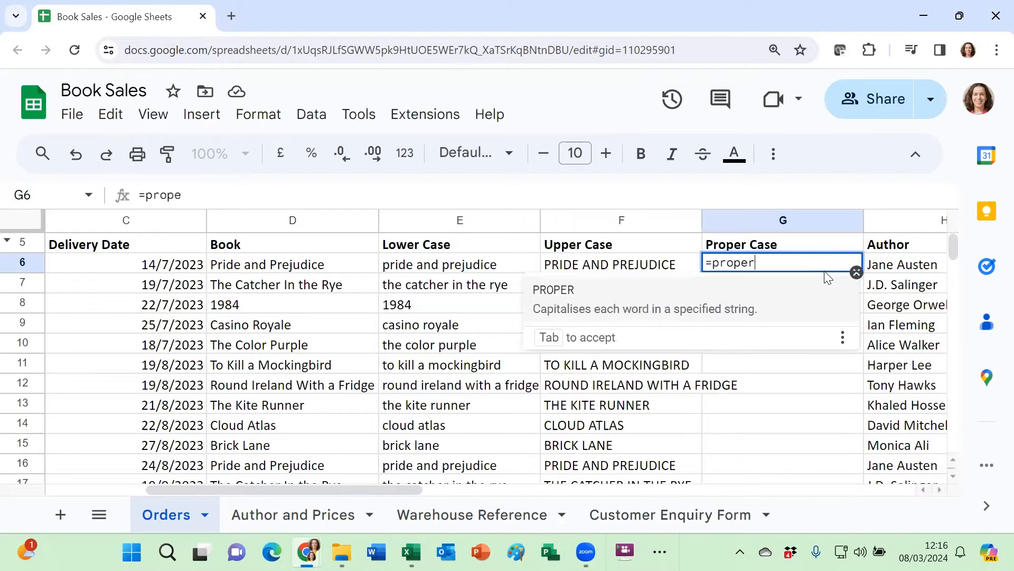
text((F6))
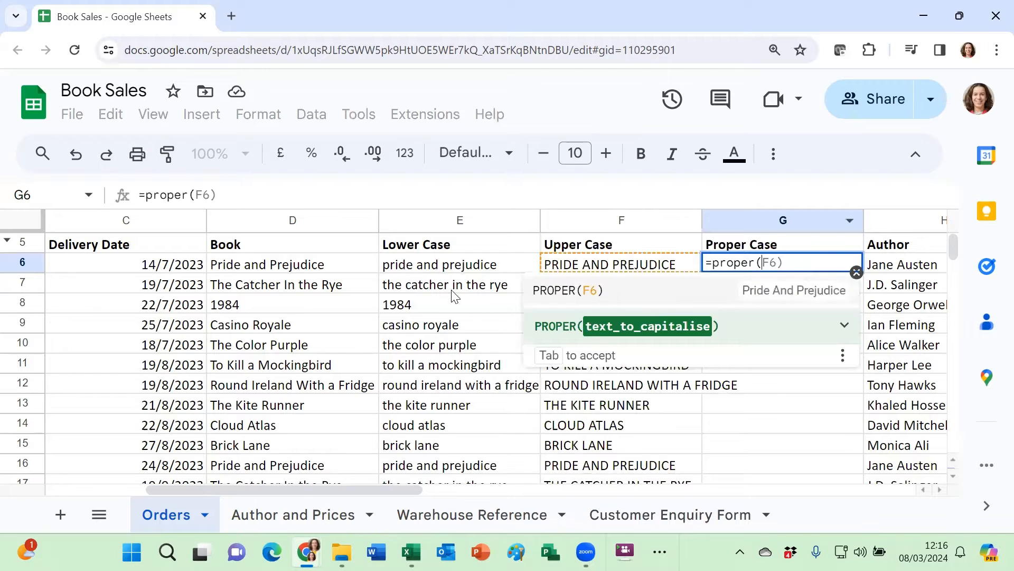
key(BackSpace)
key(BackSpace)
key(BackSpace)
click(423, 264)
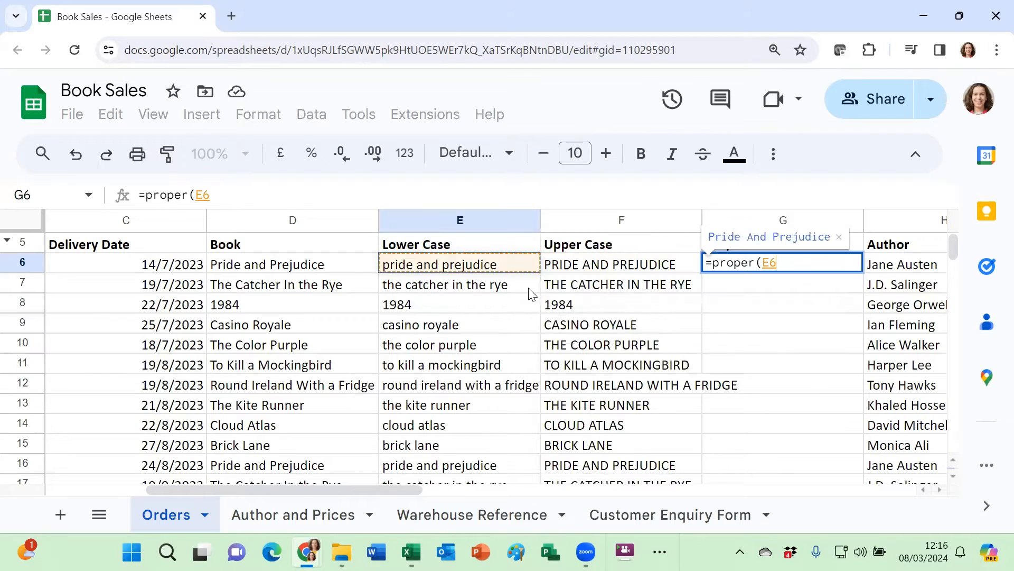
text())
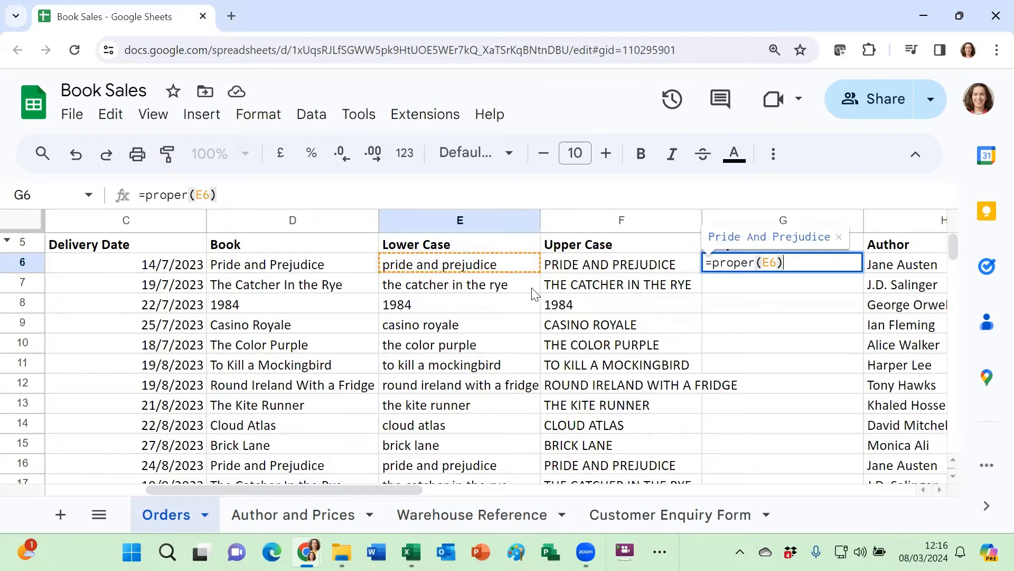
key(Return)
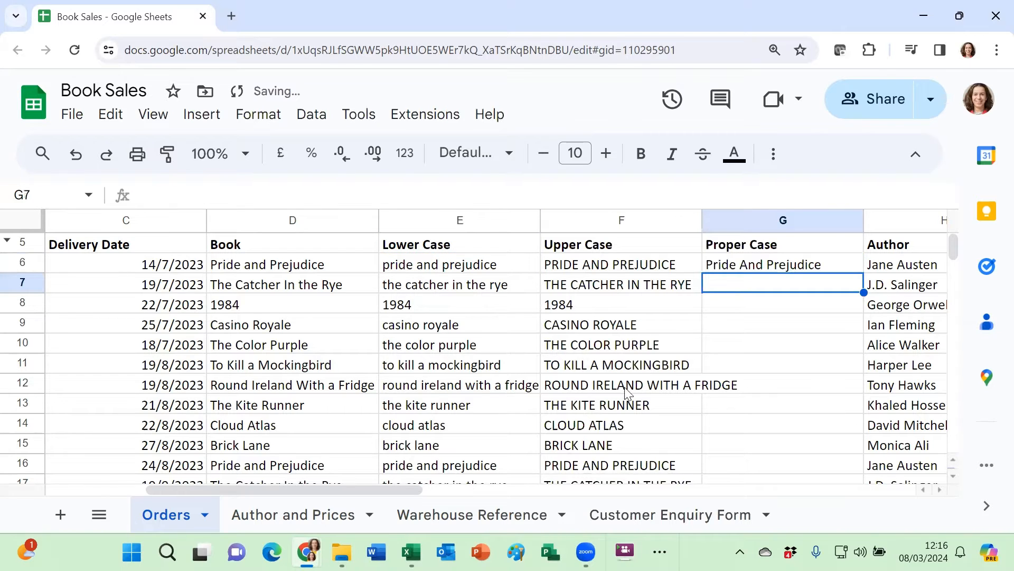
click(840, 270)
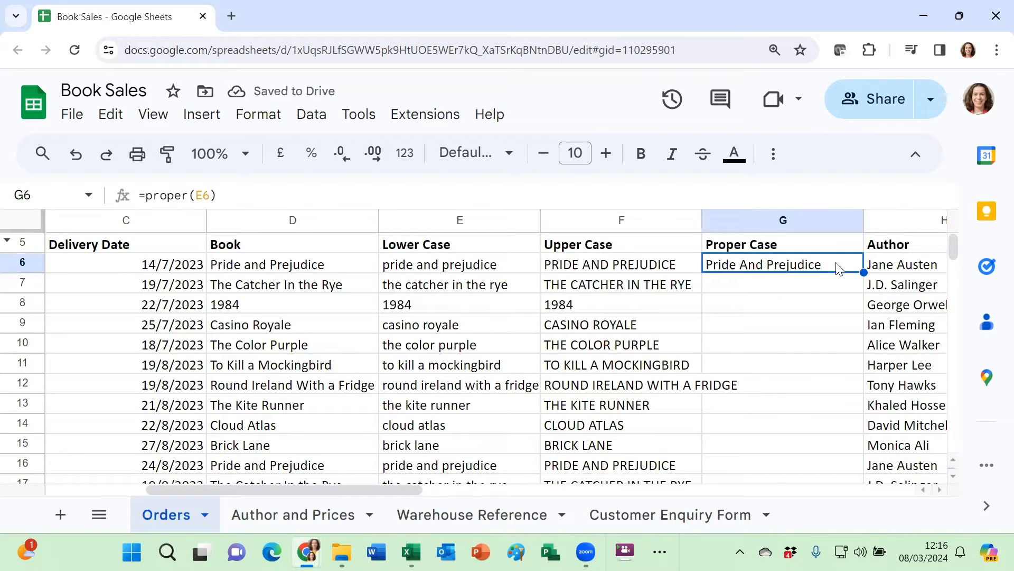
double_click(863, 272)
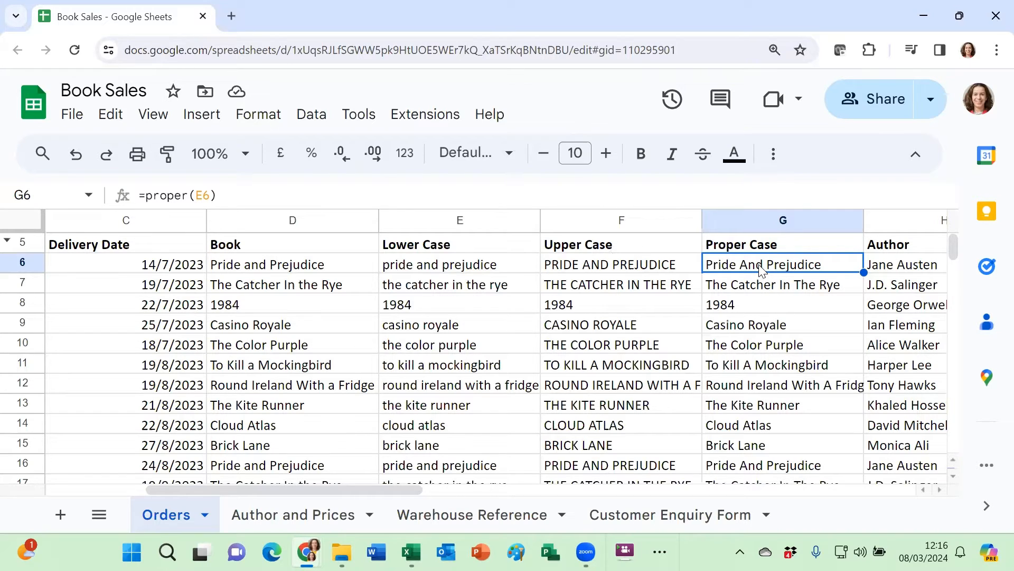
Replace the Proper Case formulas in G6:G55 with their values by copying and pasting values only in place.
key(ctrl+shift+Down)
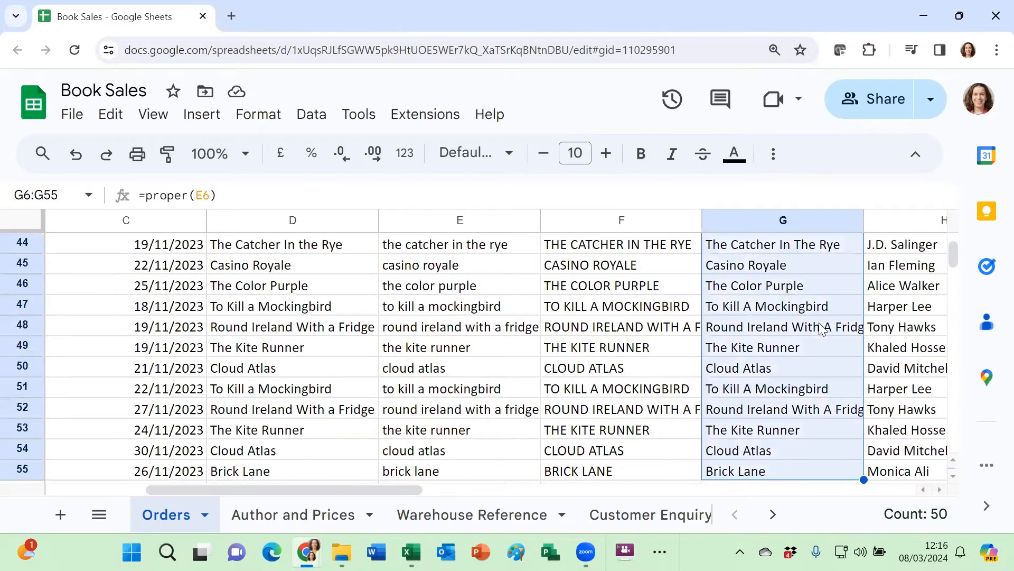
scroll(822, 327, up, 15)
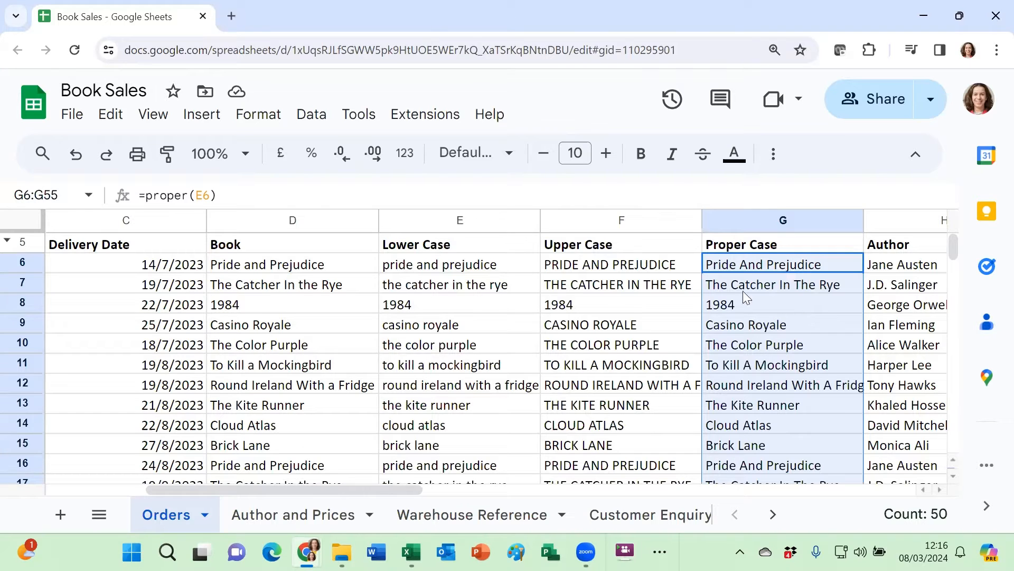
click(110, 116)
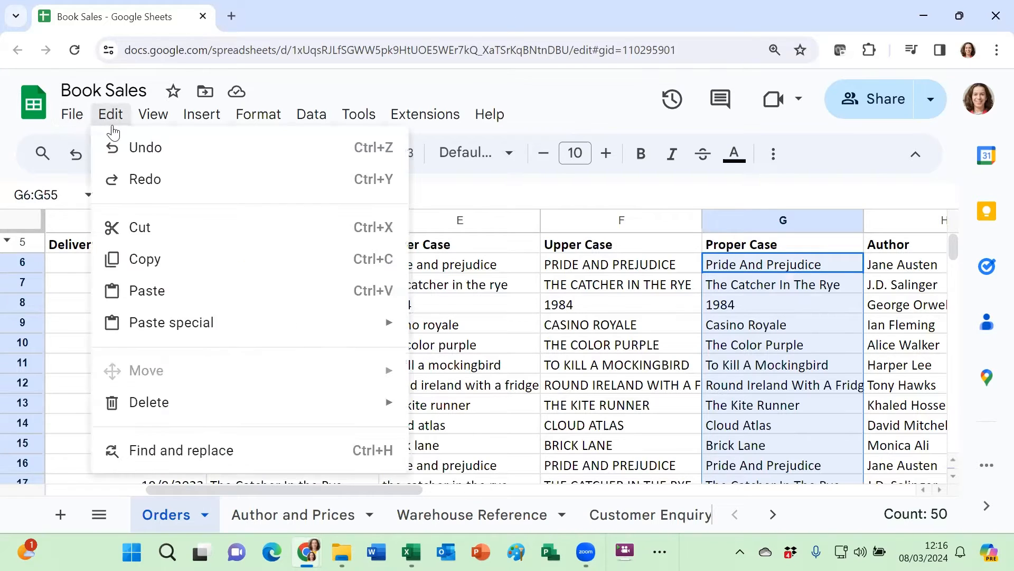
click(130, 264)
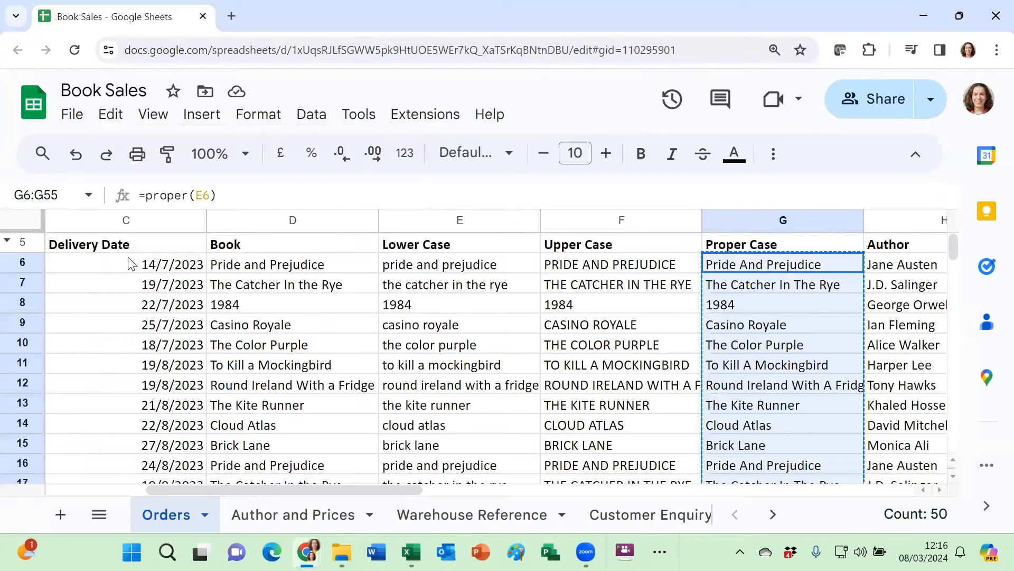
click(109, 114)
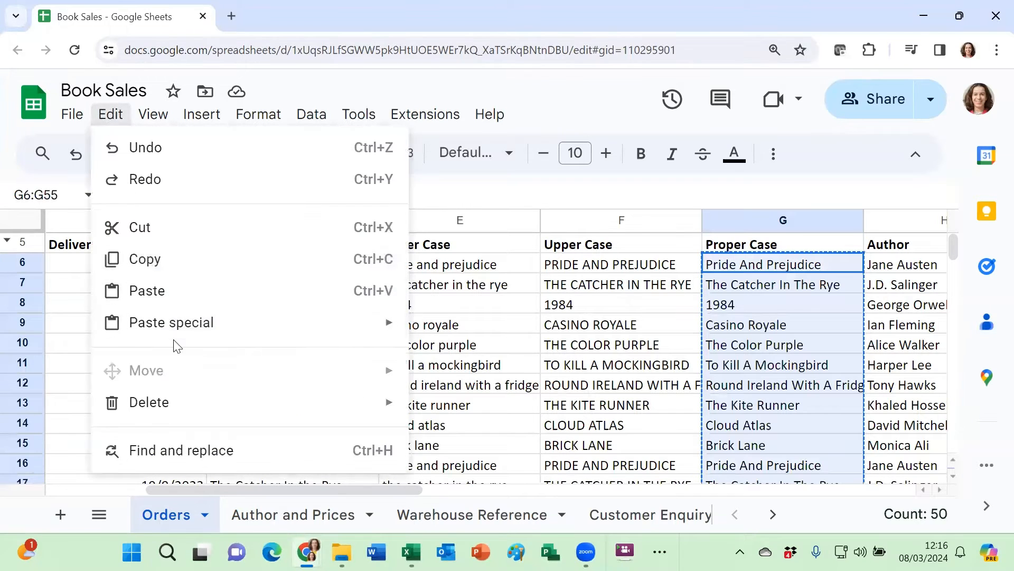
mouse_move(351, 338)
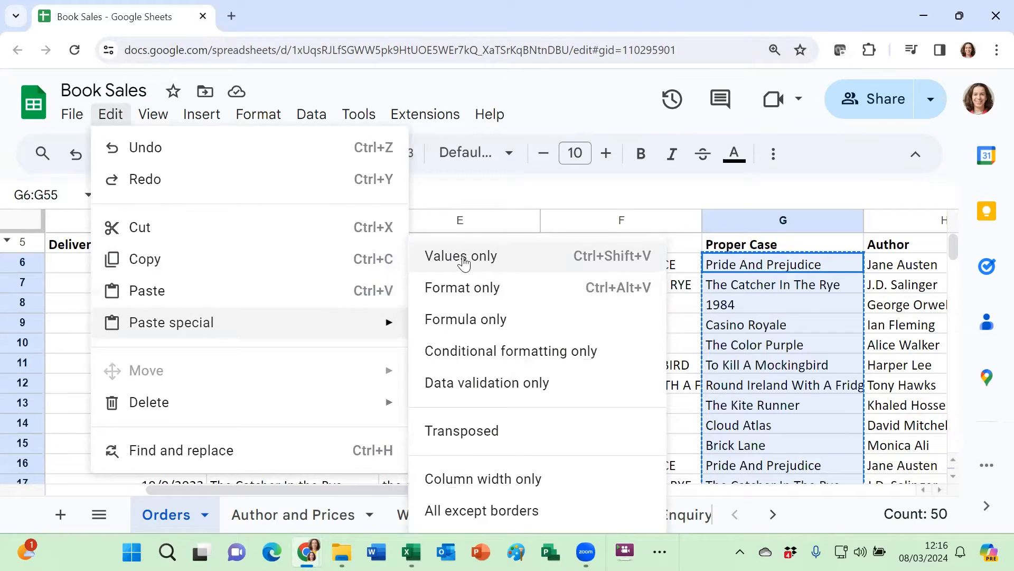
click(464, 259)
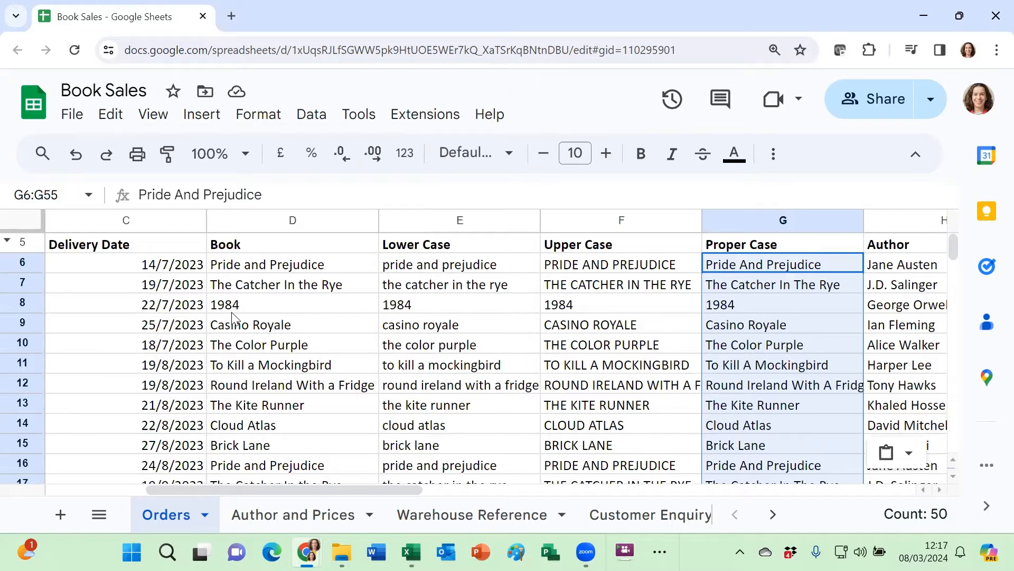
Switch to Book Sales.xlsx in Excel, enter =lower(D6) in cell E6 and fill it down the Lower Case column.
mouse_move(411, 552)
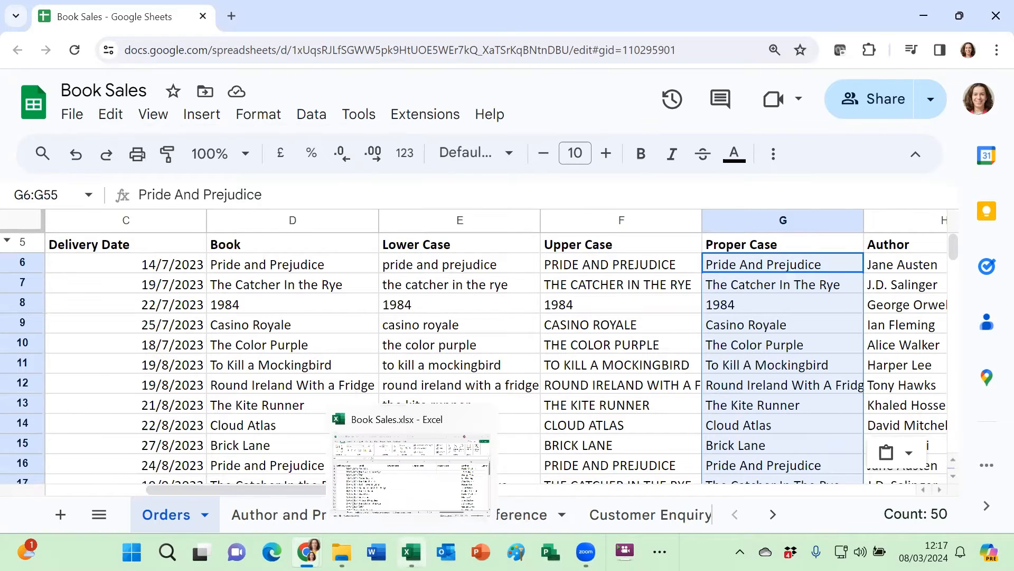
click(417, 478)
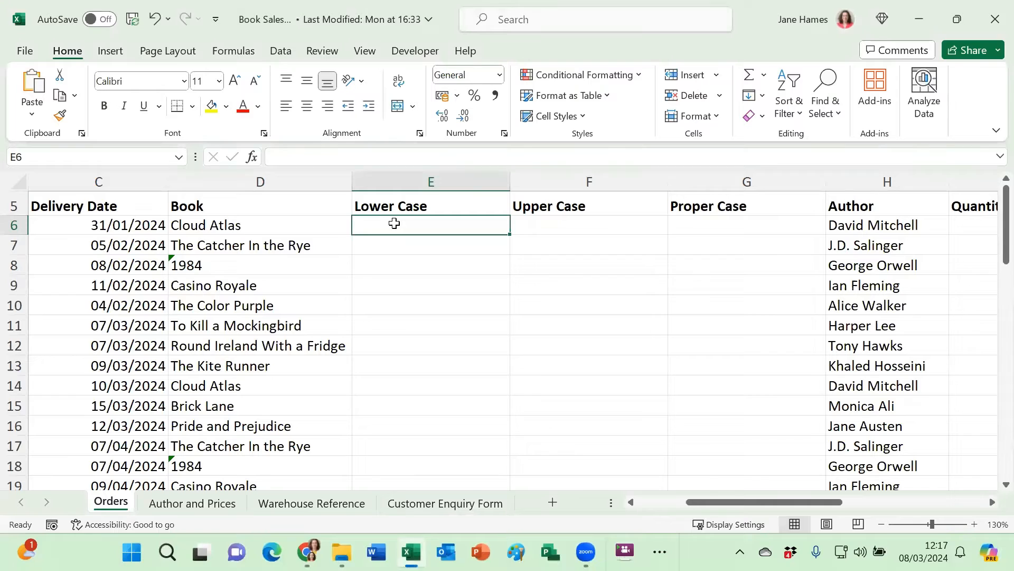
text(=)
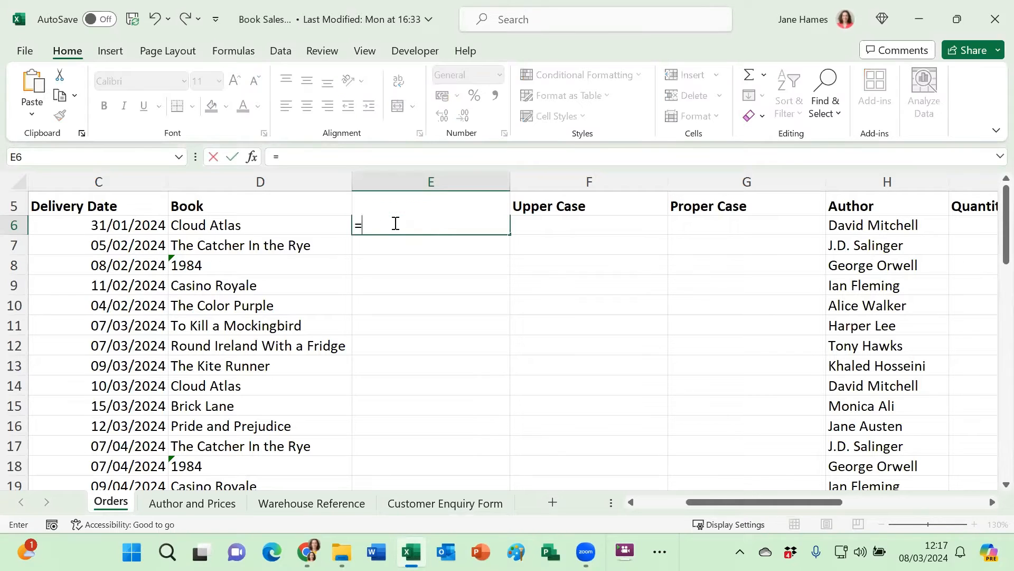
text(lower()
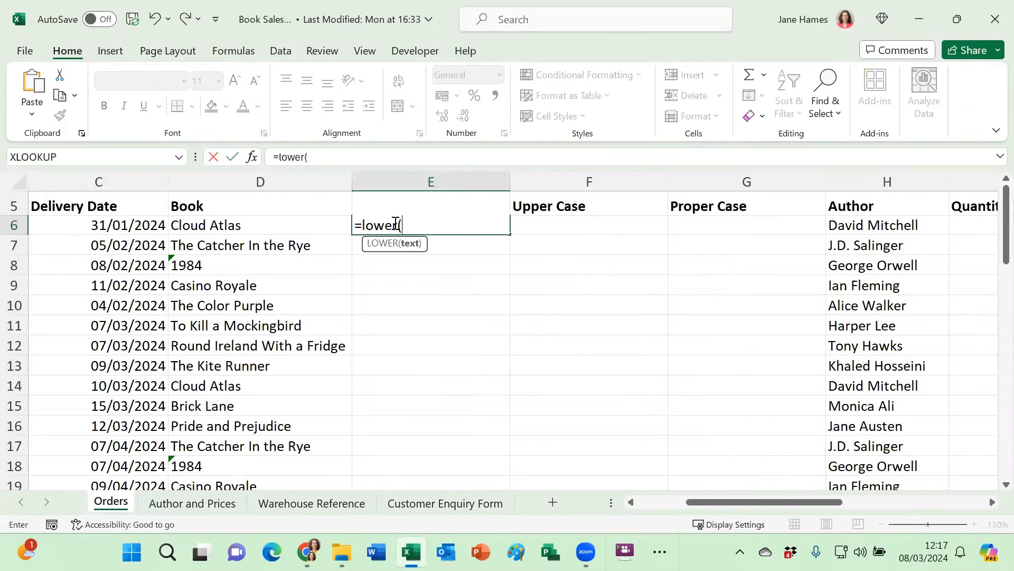
click(300, 226)
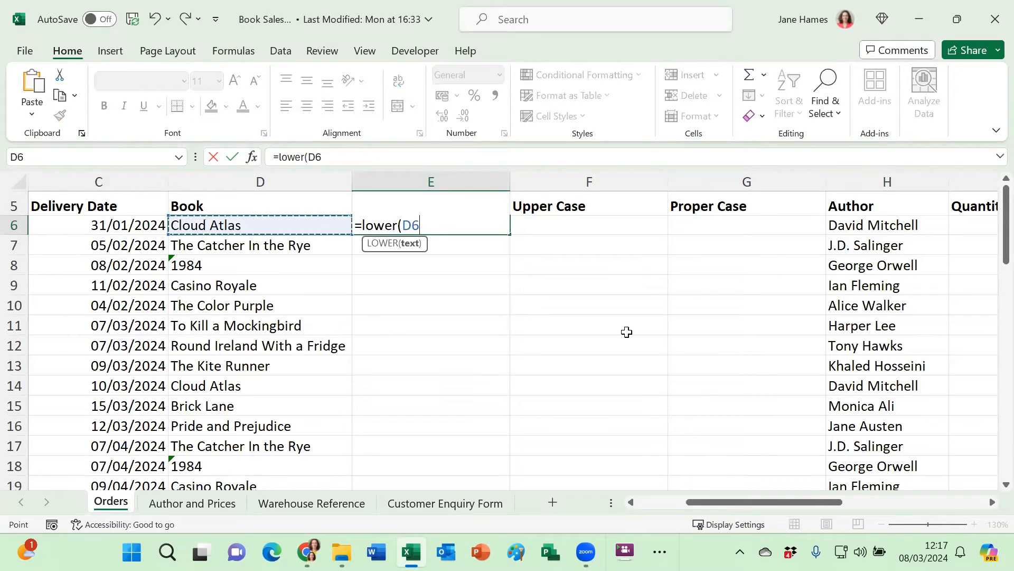
text())
key(Return)
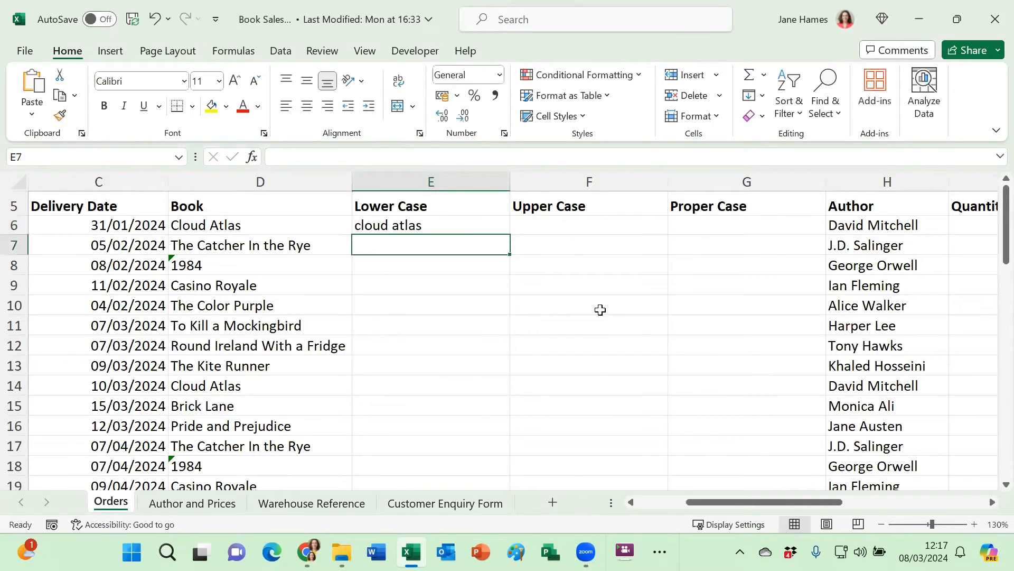
click(426, 225)
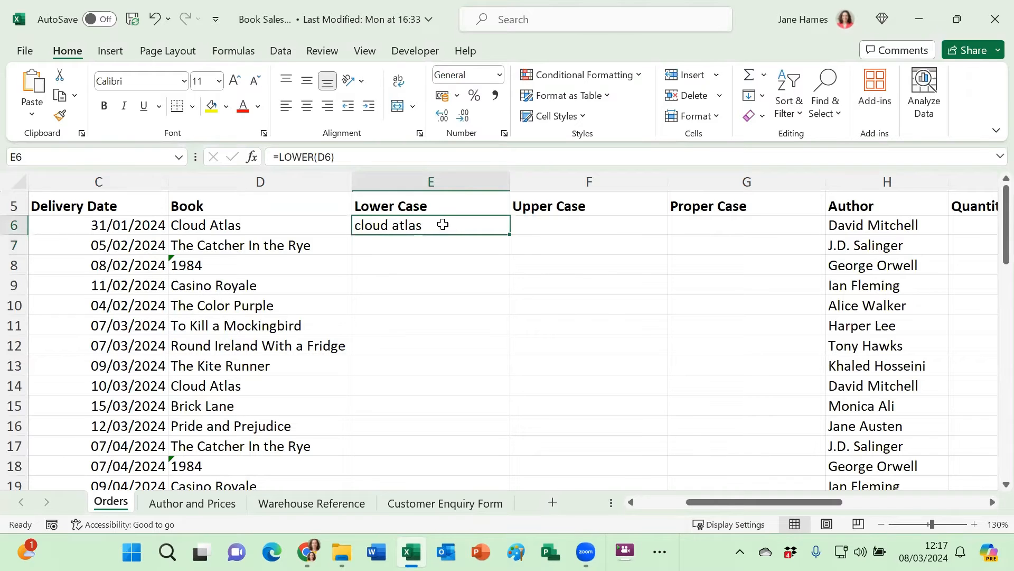
double_click(509, 235)
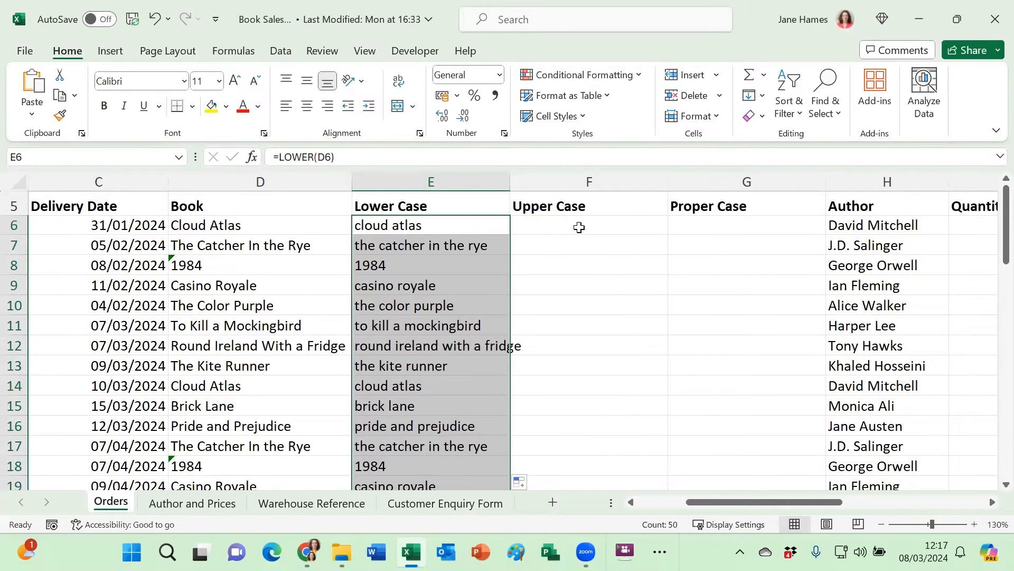
Enter =upper(E6) in cell F6 of the Orders sheet and fill it down the Upper Case column.
click(605, 230)
text(=upper()
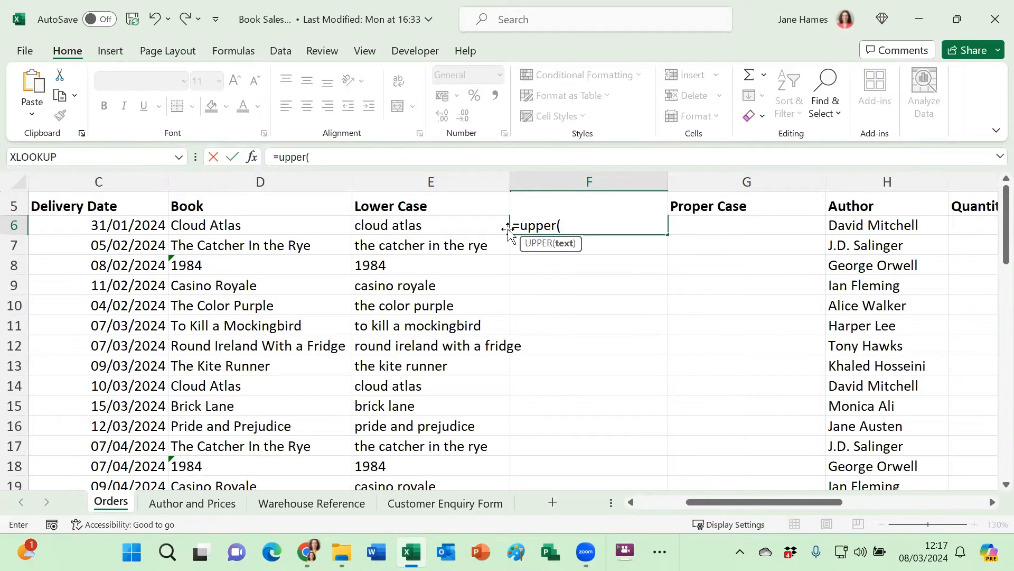
click(491, 231)
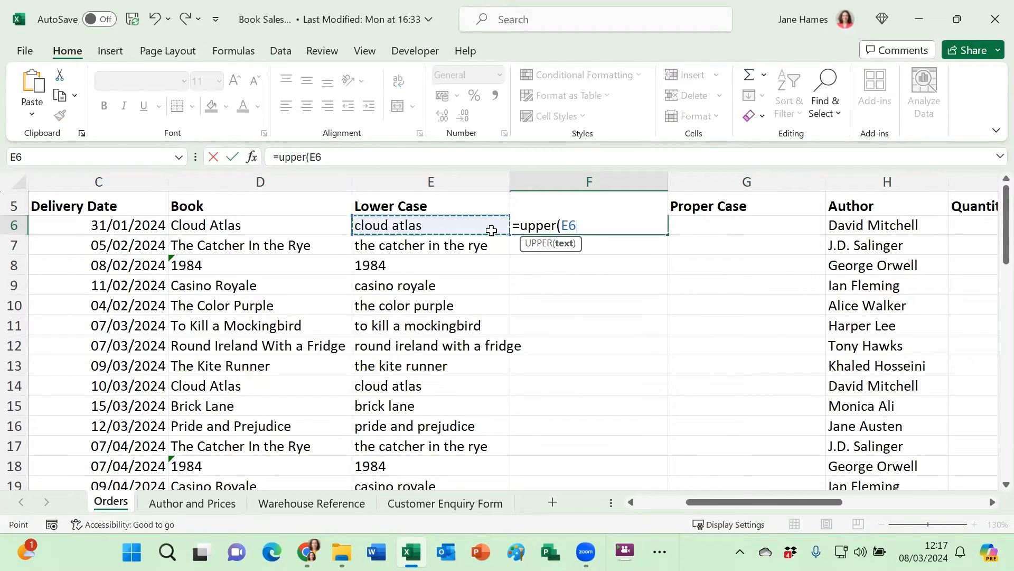
text())
key(Return)
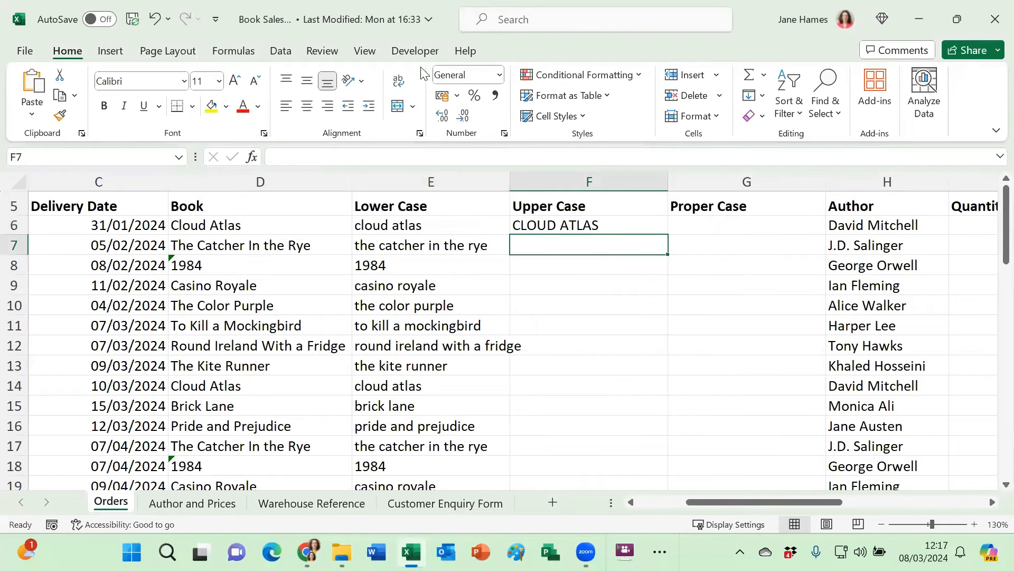
click(613, 225)
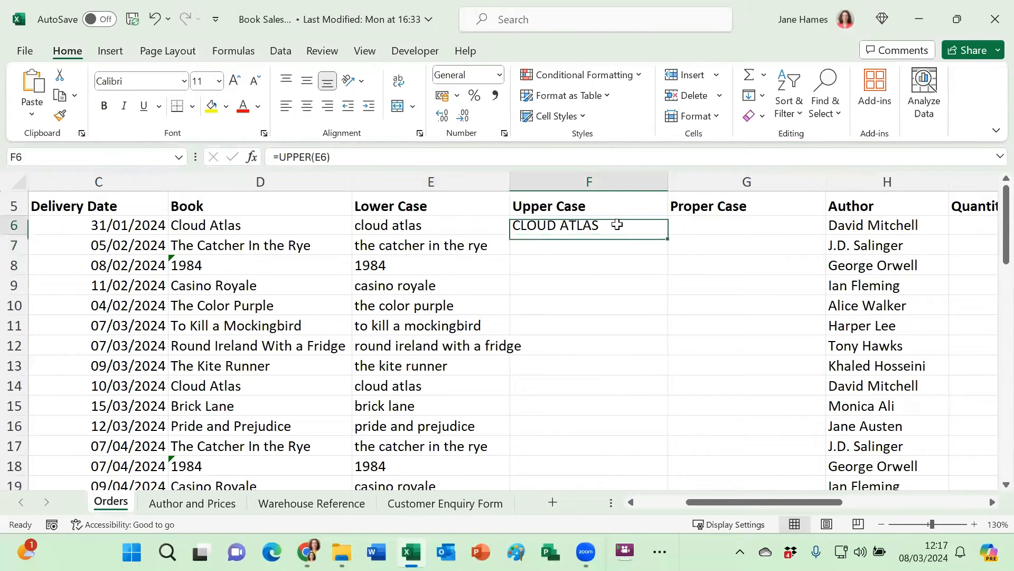
double_click(668, 233)
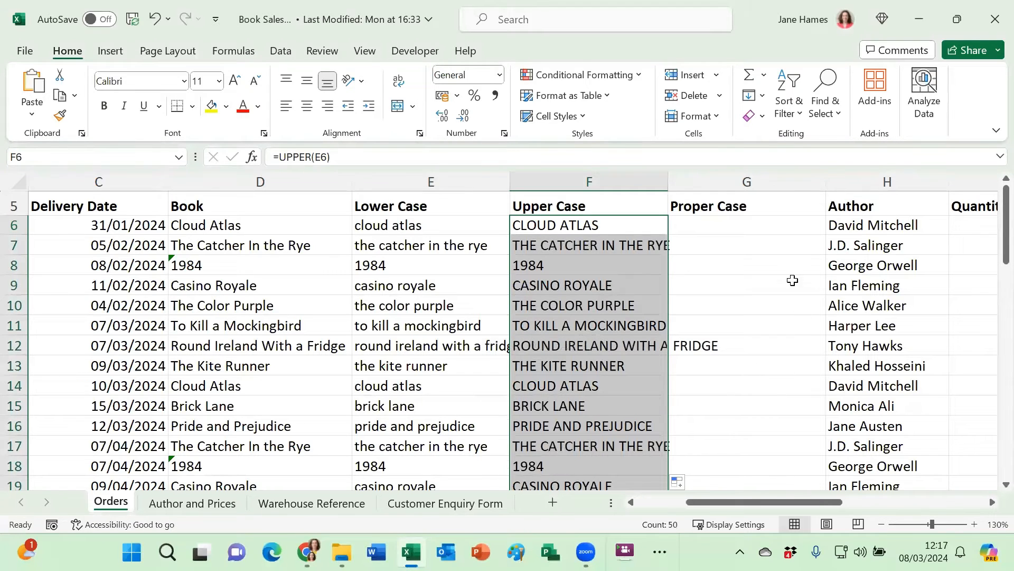
Enter =proper(E6) in cell G6 of the Orders sheet and fill it down the Proper Case column.
click(772, 225)
text(=)
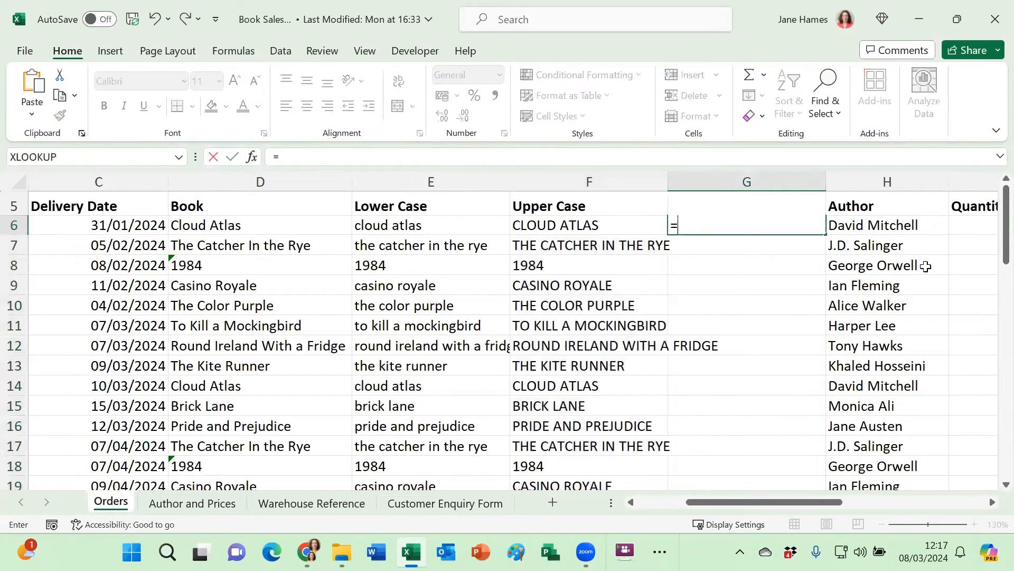
text(proper()
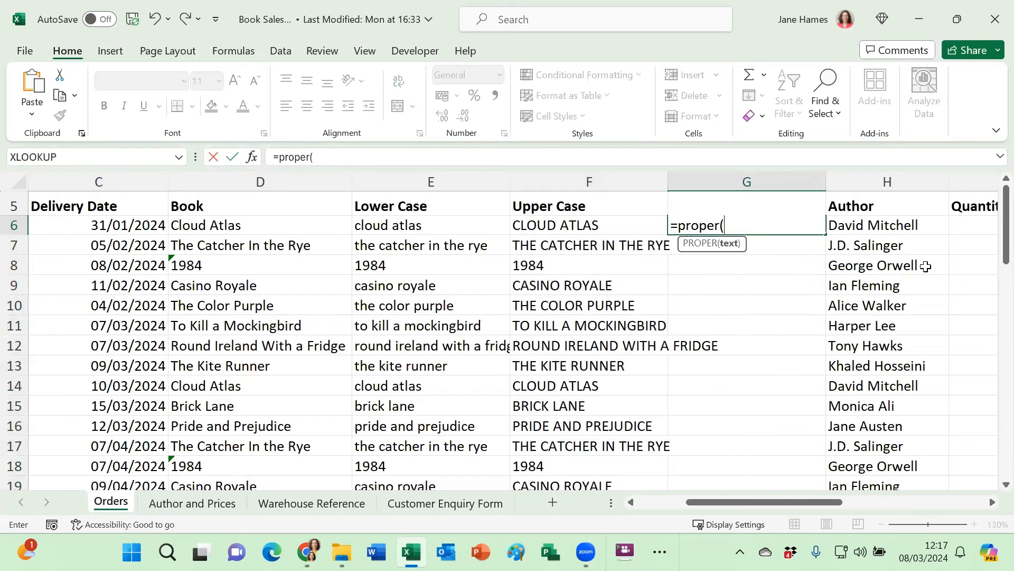
click(412, 231)
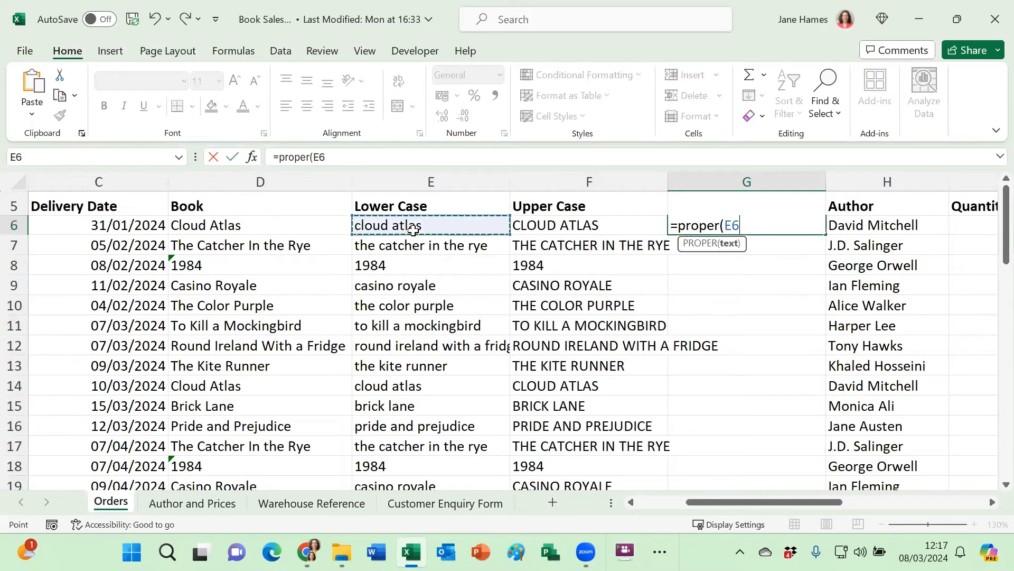
text())
key(Return)
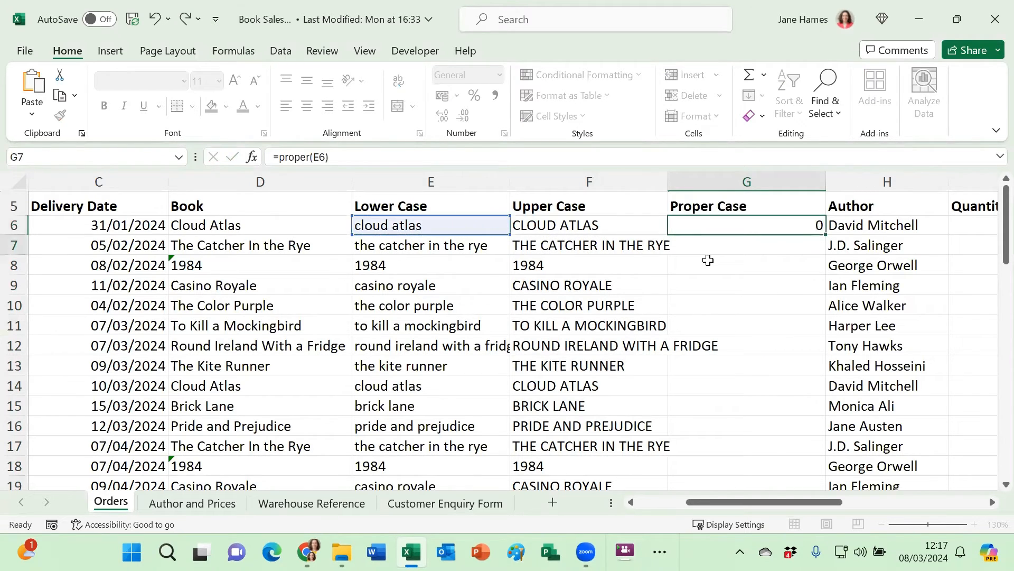
click(786, 230)
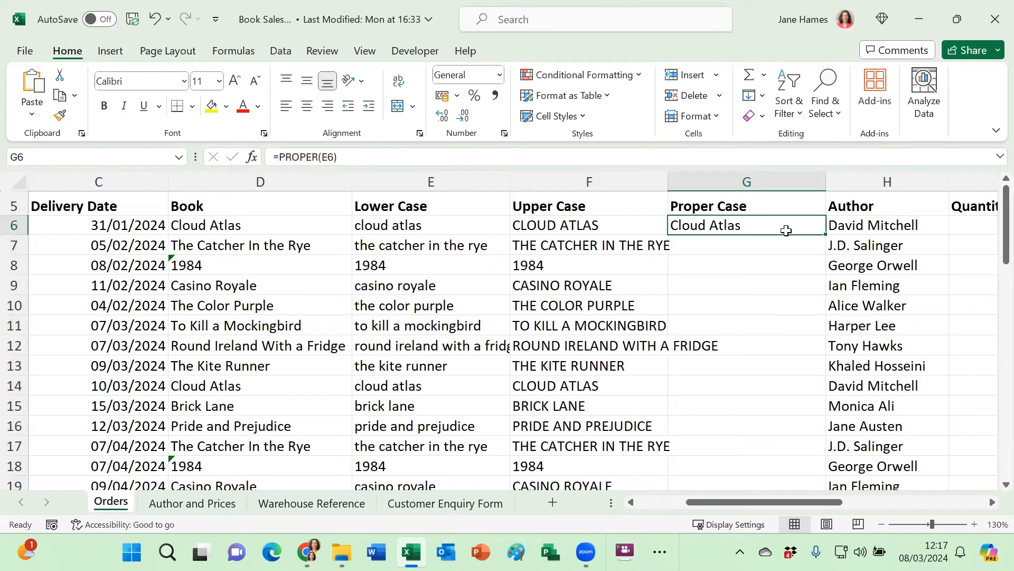
double_click(826, 235)
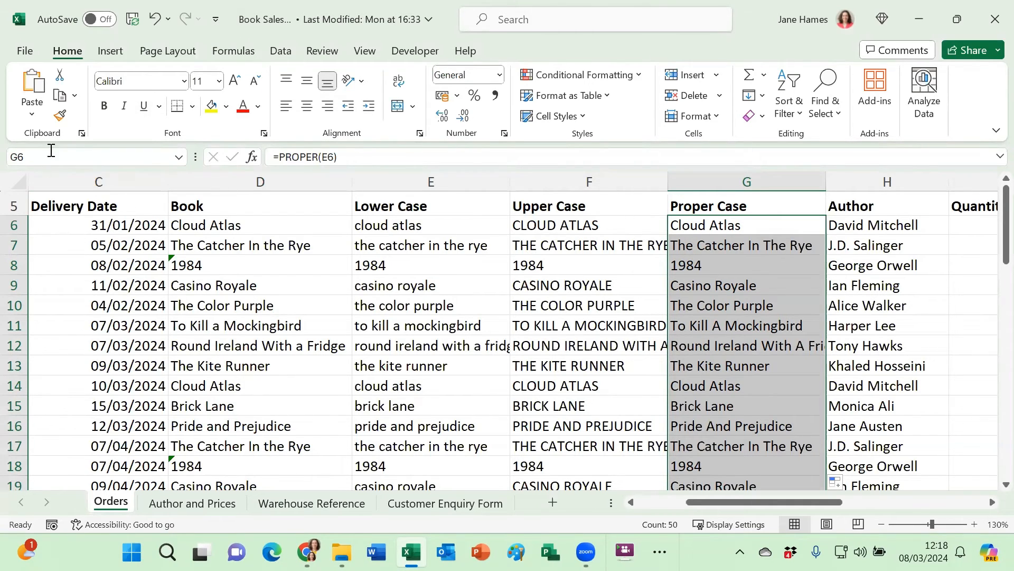
Copy the filled Proper Case formulas and paste them back in place as values only, then select cell G6.
click(60, 95)
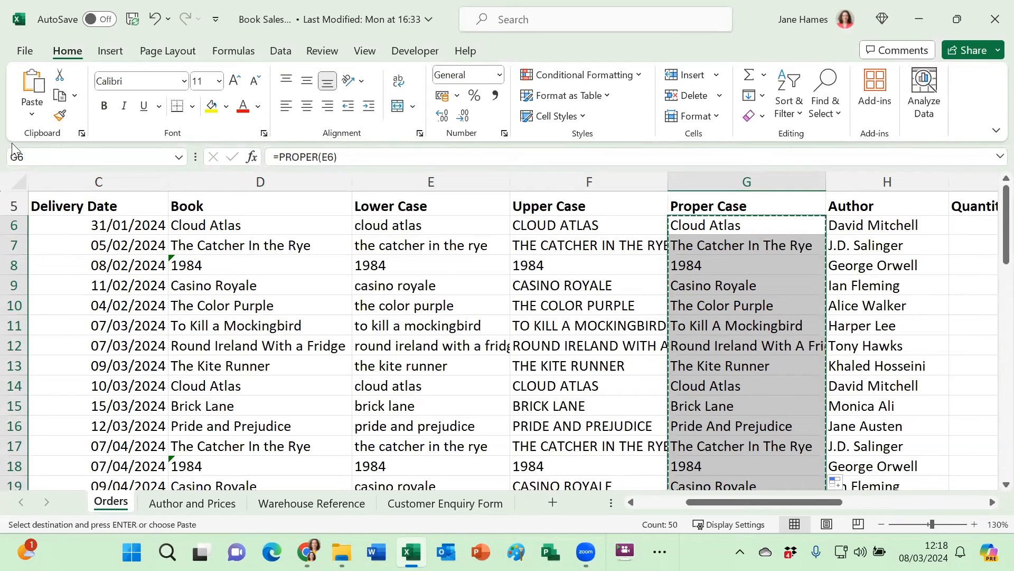
click(33, 113)
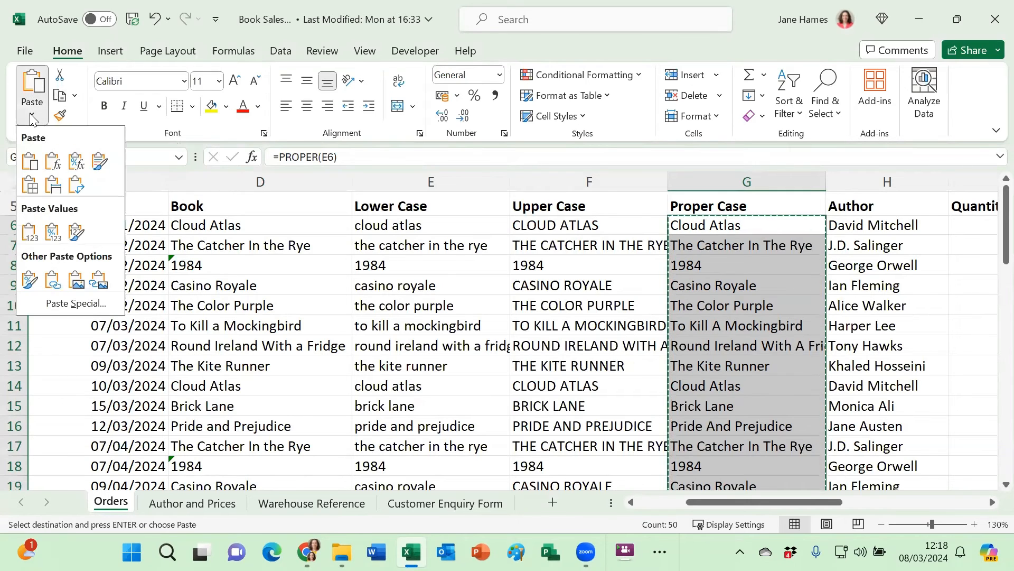
click(30, 232)
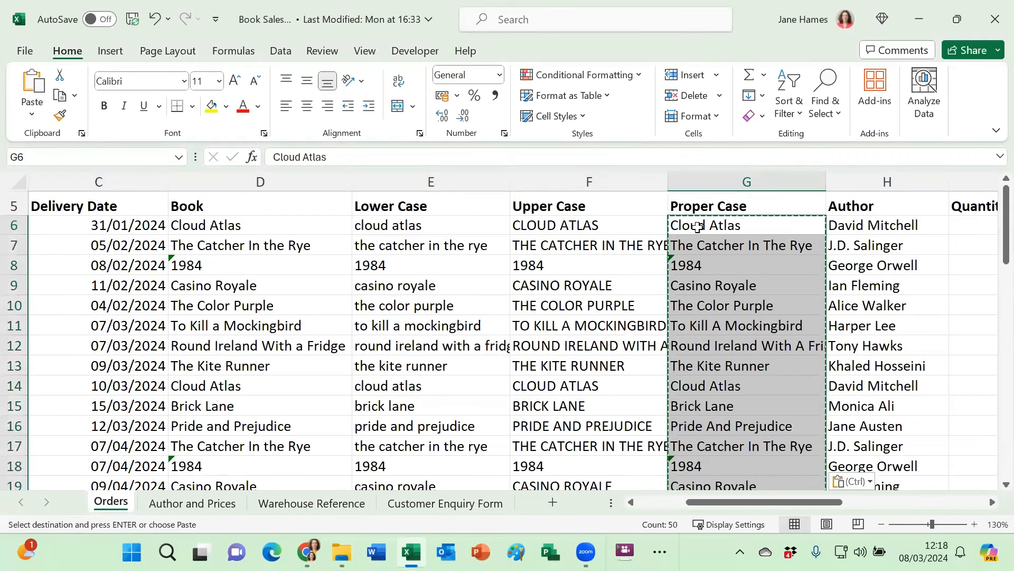
click(697, 228)
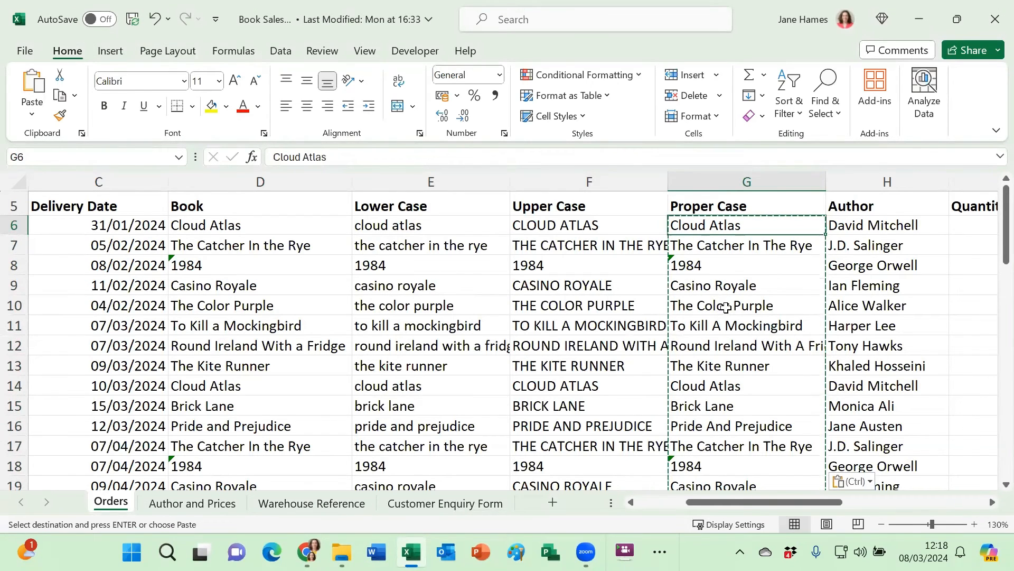